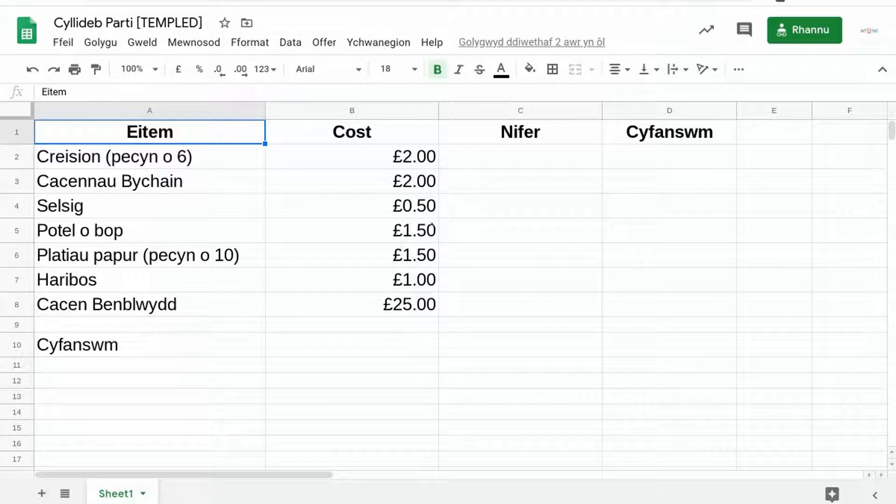
pyautogui.click(533, 110)
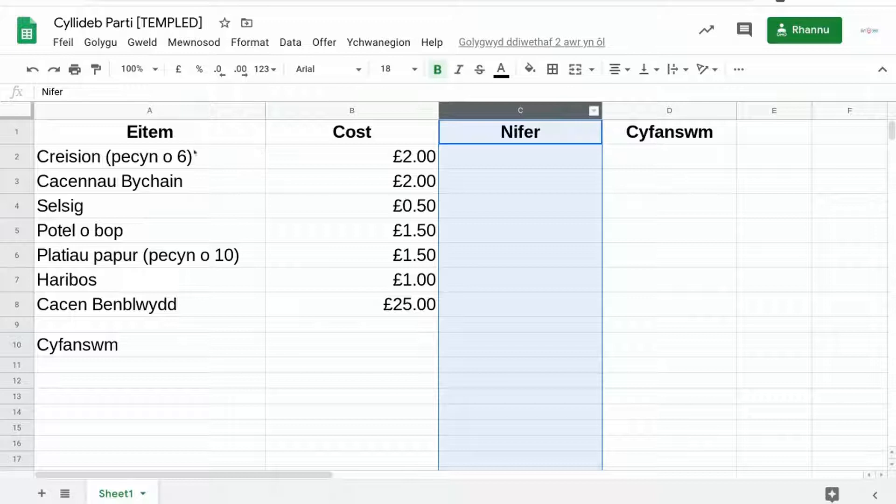
pyautogui.click(669, 113)
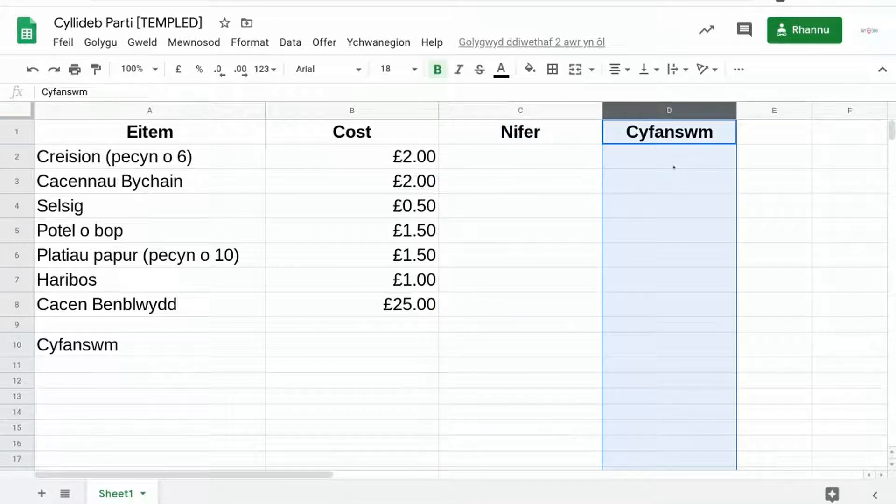
pyautogui.click(667, 177)
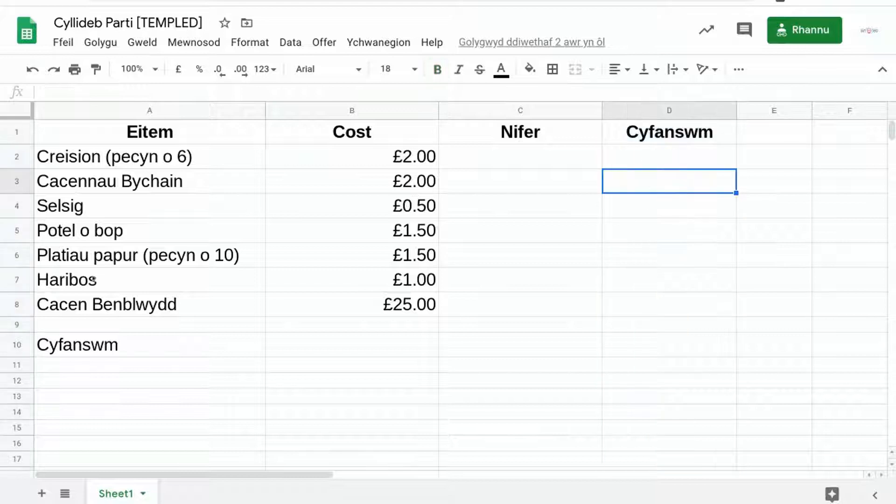
pyautogui.click(17, 347)
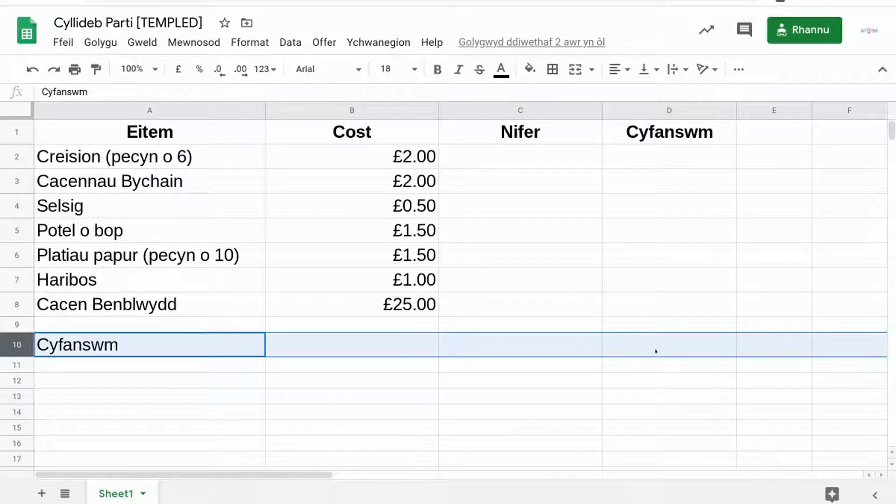
pyautogui.click(656, 371)
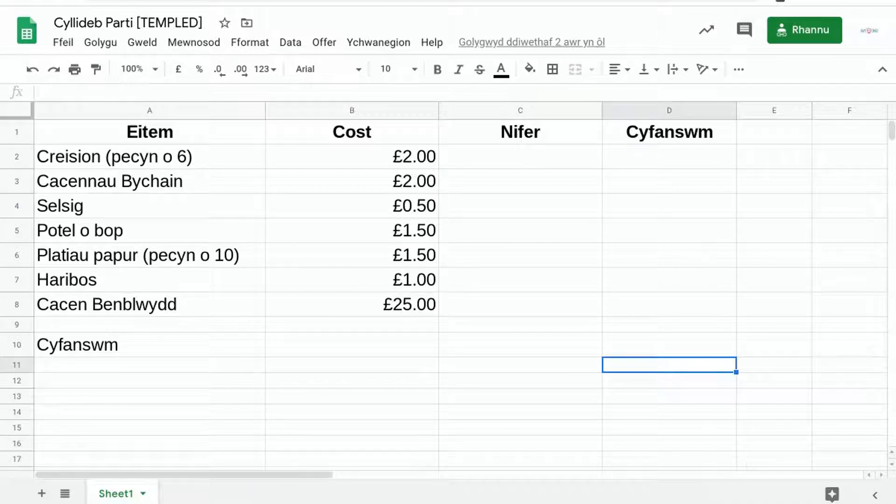
# - Enter the quantities 5, 6 and 5 for Creision, Cacennau Bychain and Selsig in C2:C4
pyautogui.click(528, 156)
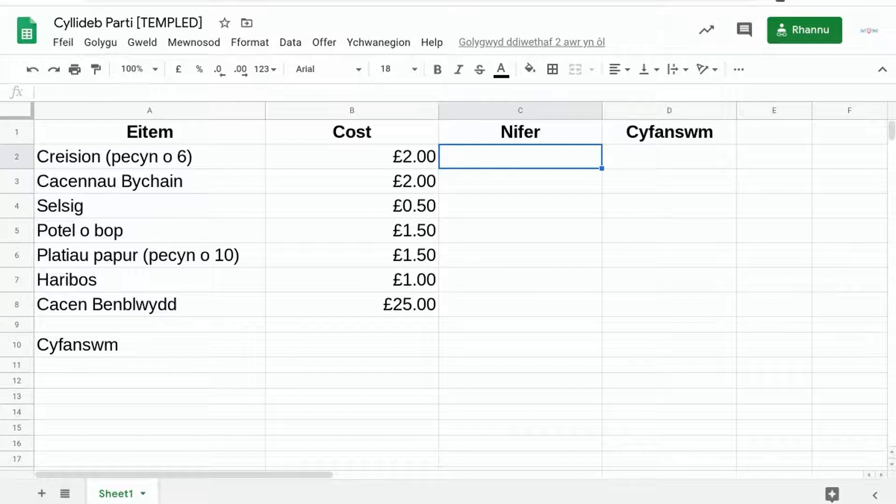
pyautogui.write('5')
pyautogui.press('Return')
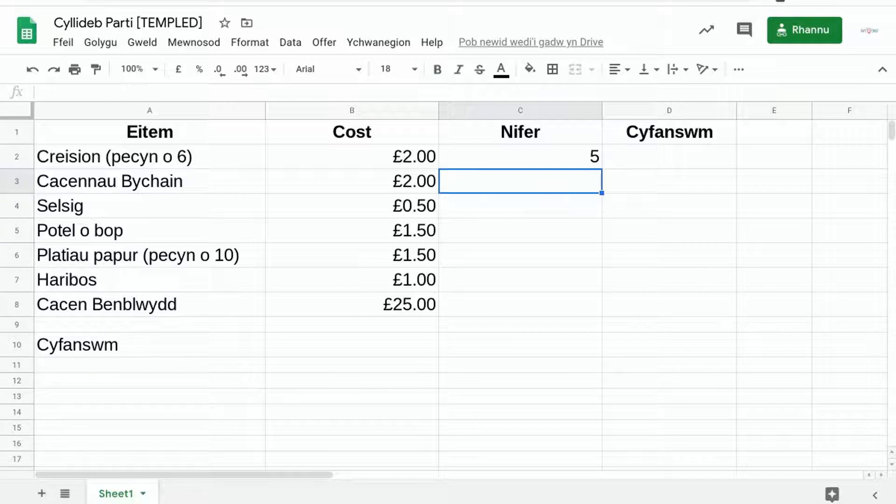
pyautogui.write('6')
pyautogui.press('Return')
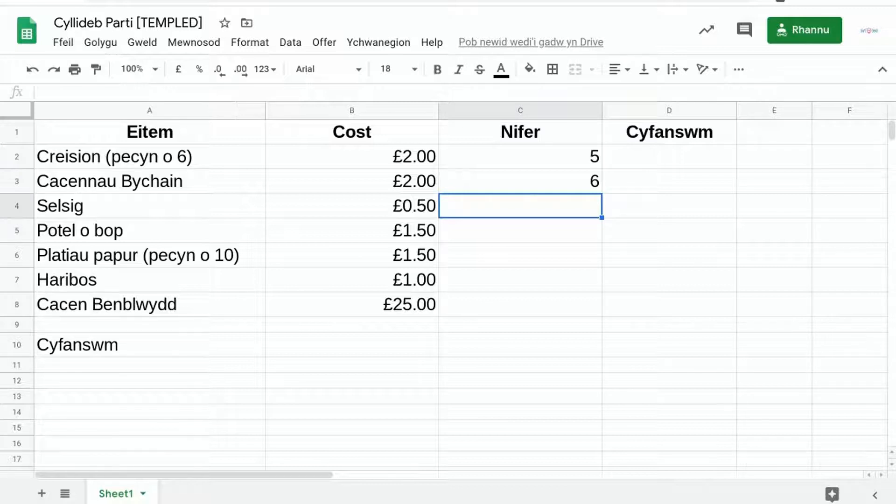
pyautogui.write('5')
pyautogui.press('Return')
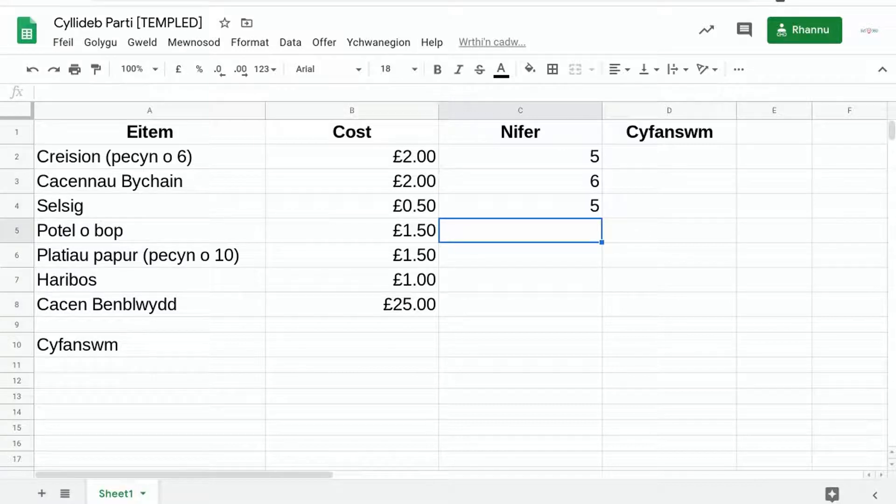
# - Enter the quantities 3, 3, 10 and 1 for Potel o bop, Platiau papur, Haribos and Cacen Benblwydd in C5:C8
pyautogui.write('3')
pyautogui.press('Return')
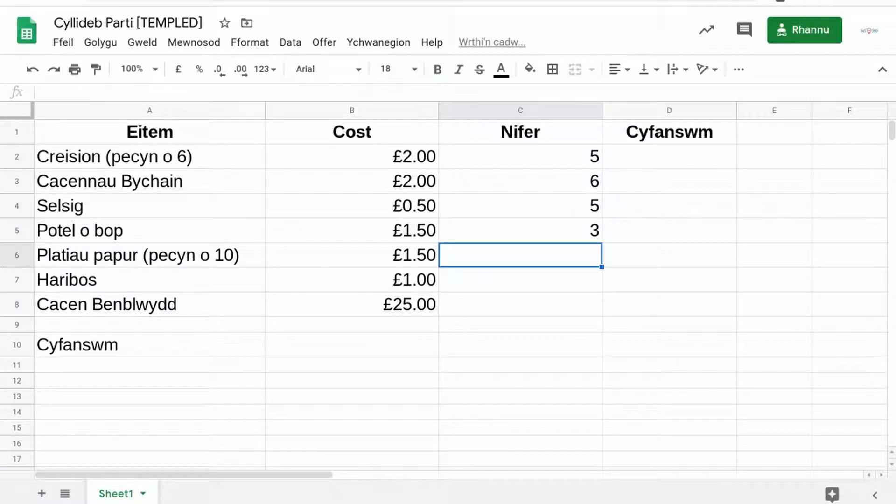
pyautogui.write('3')
pyautogui.press('Return')
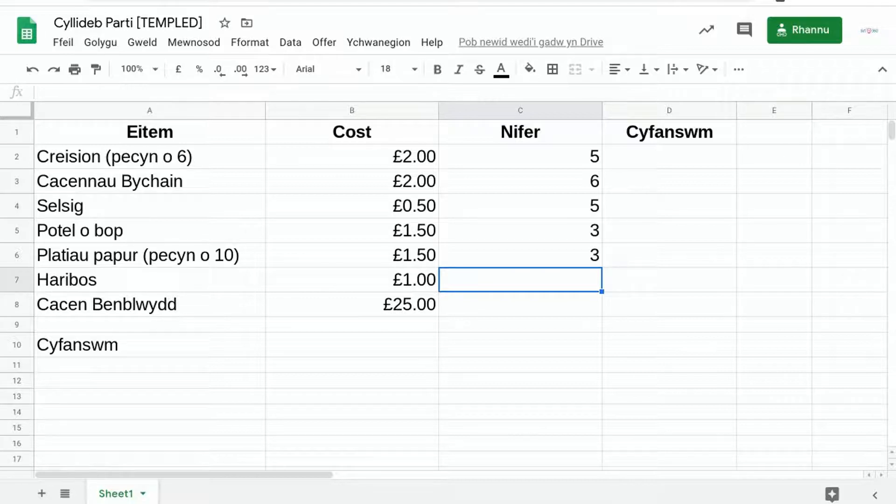
pyautogui.write('10')
pyautogui.press('Return')
pyautogui.write('1')
pyautogui.press('Return')
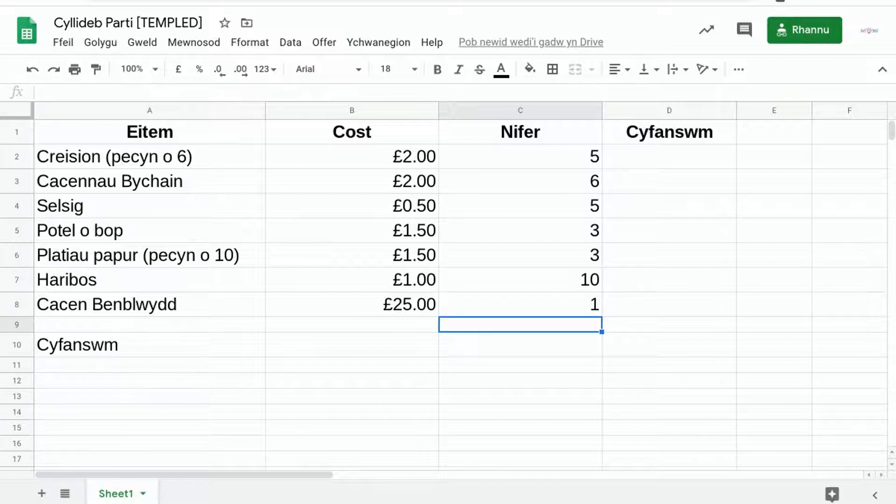
# - Calculate the Creision total in D2 by inserting the SUM function with B2 multiplied by C2
pyautogui.click(660, 162)
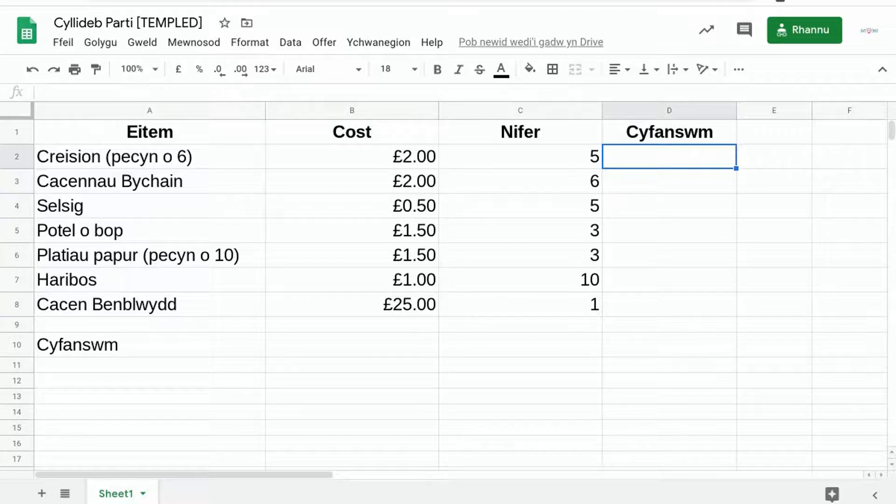
pyautogui.click(737, 71)
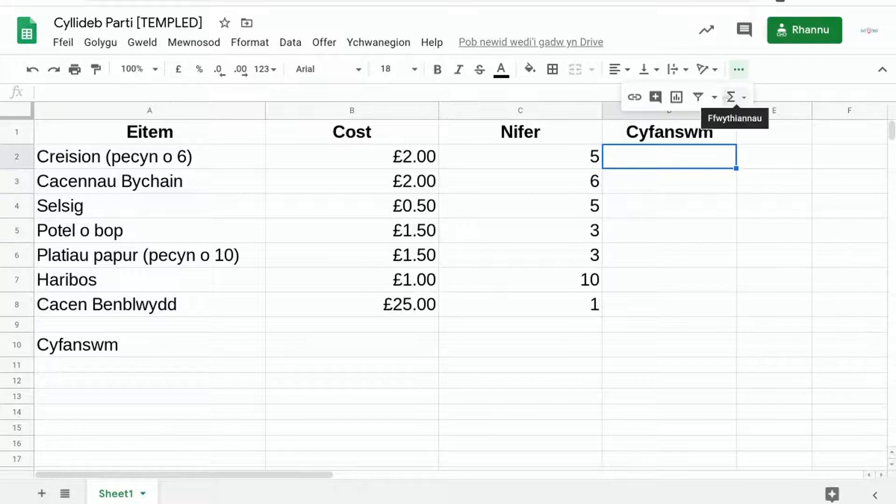
pyautogui.click(732, 97)
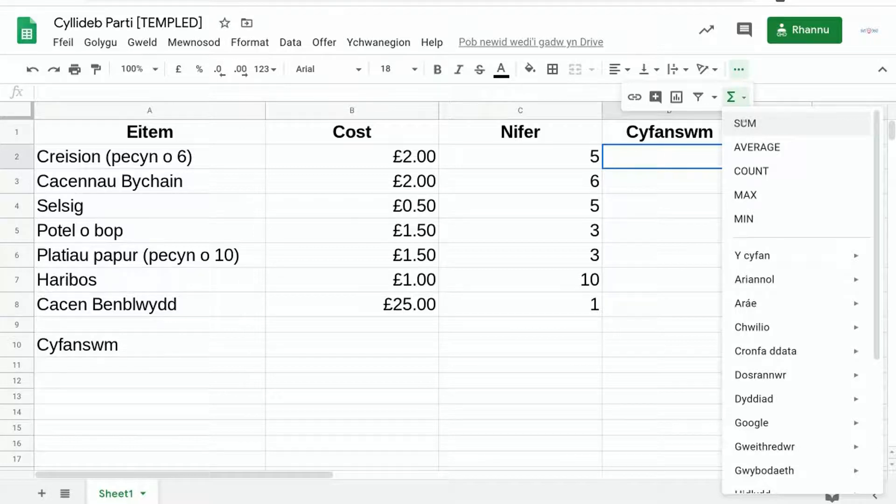
pyautogui.click(744, 123)
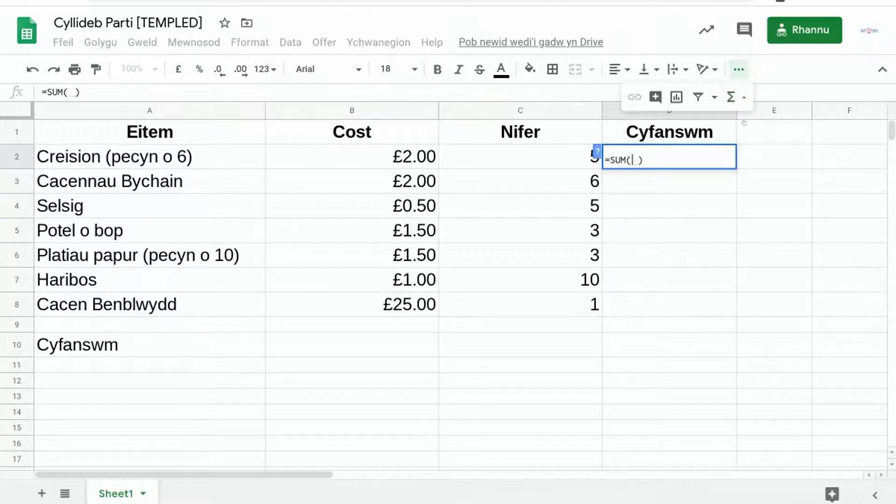
pyautogui.click(386, 160)
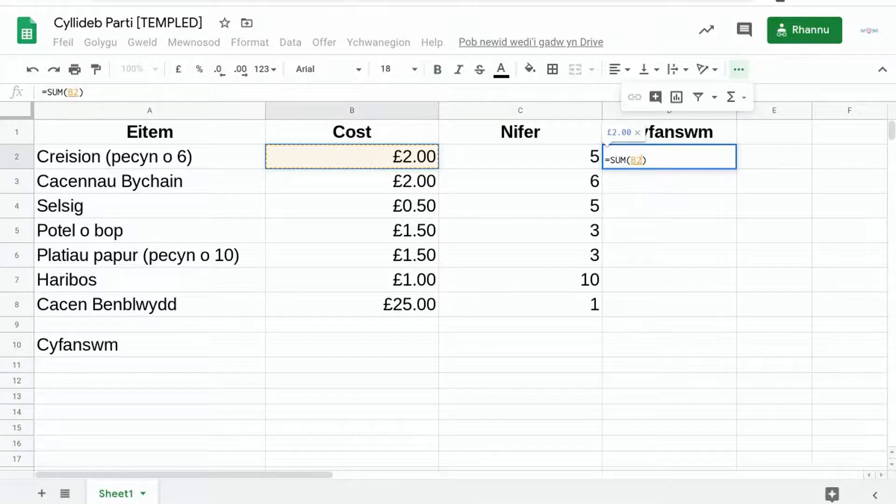
pyautogui.write('x')
pyautogui.press('BackSpace')
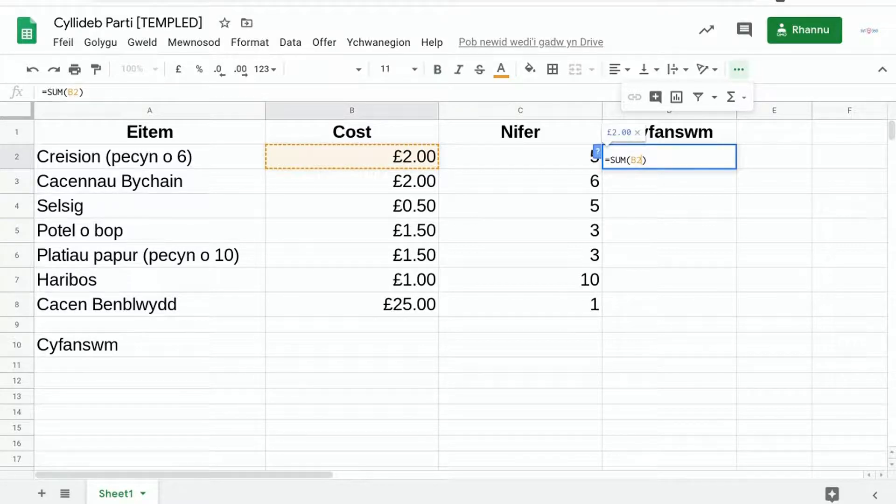
pyautogui.write('*')
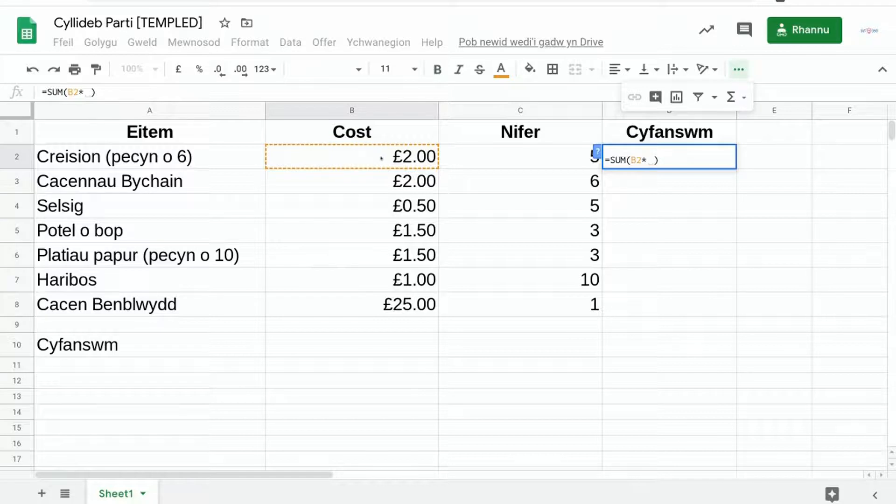
pyautogui.click(522, 156)
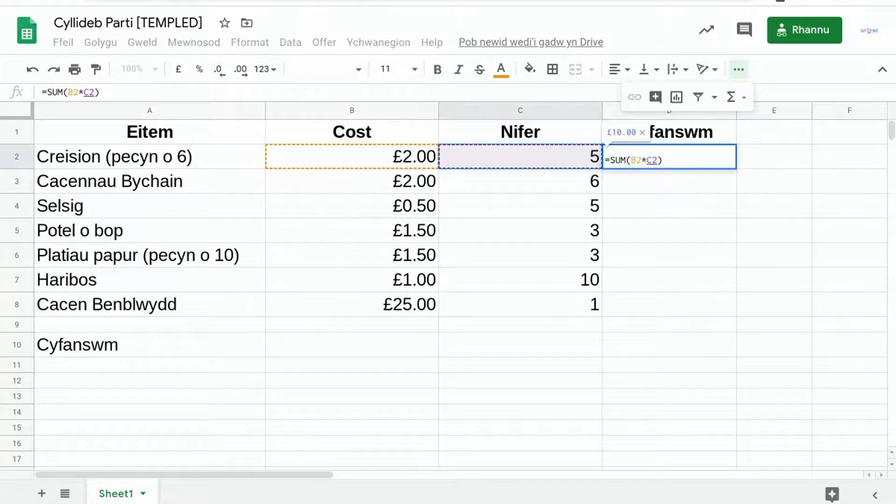
pyautogui.press('Return')
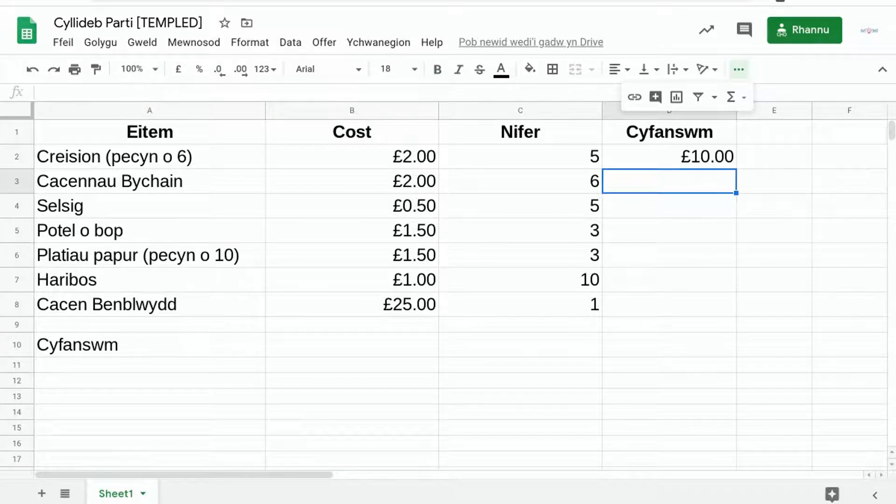
# - Clear the Creision total in D2 and enter a new SUM multiplication formula in its place
pyautogui.click(669, 154)
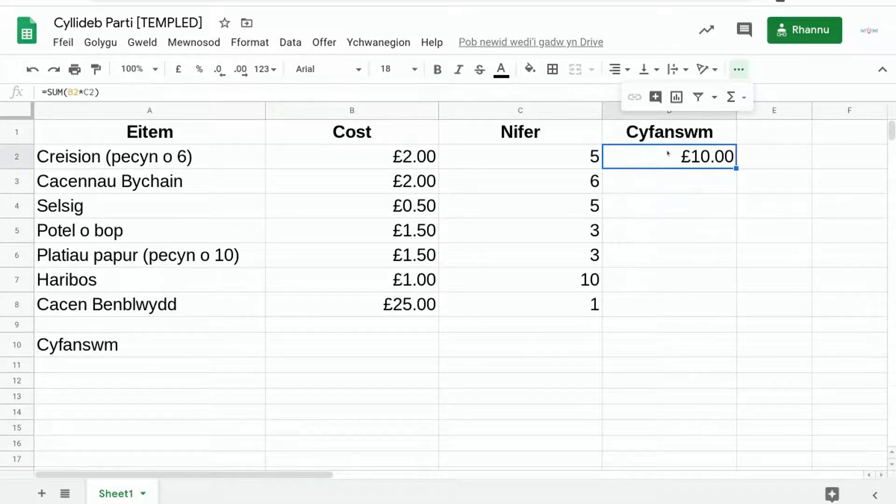
pyautogui.press('Delete')
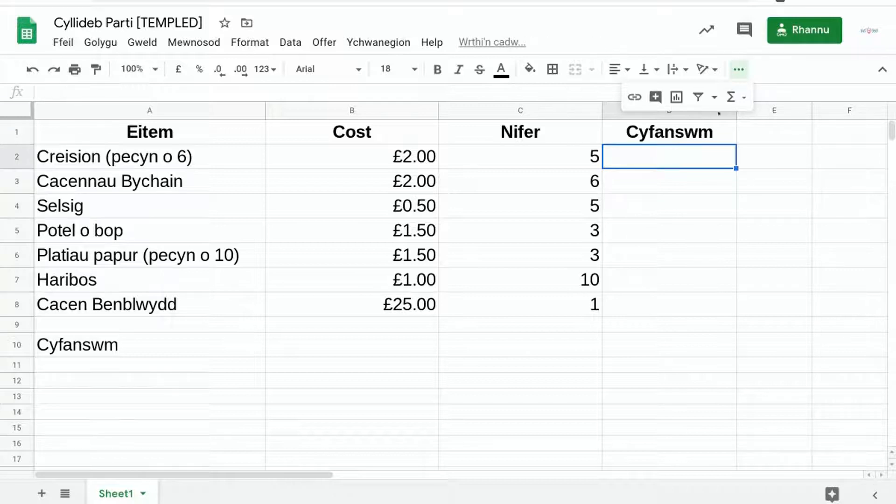
pyautogui.click(744, 97)
pyautogui.click(743, 122)
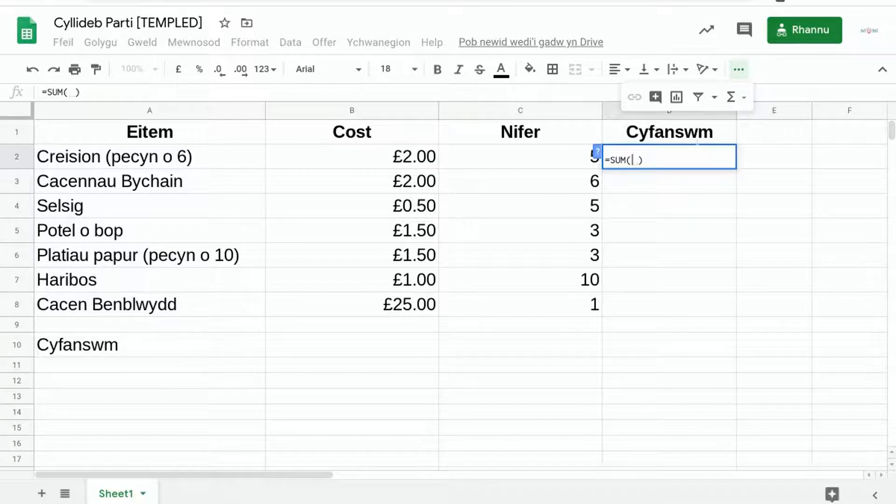
pyautogui.write('2*C2')
pyautogui.press('Return')
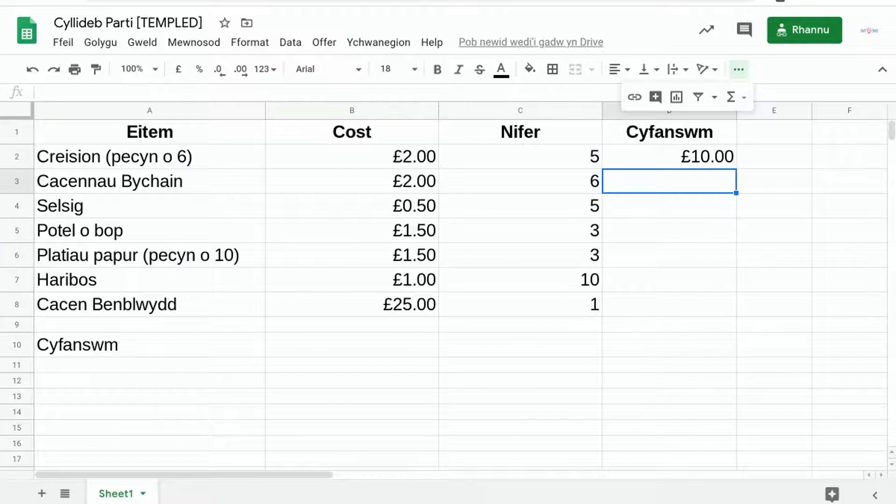
# - Try a Creision quantity of 1 in C2, and undo both that change and the D2 formula
pyautogui.click(586, 150)
pyautogui.write('1')
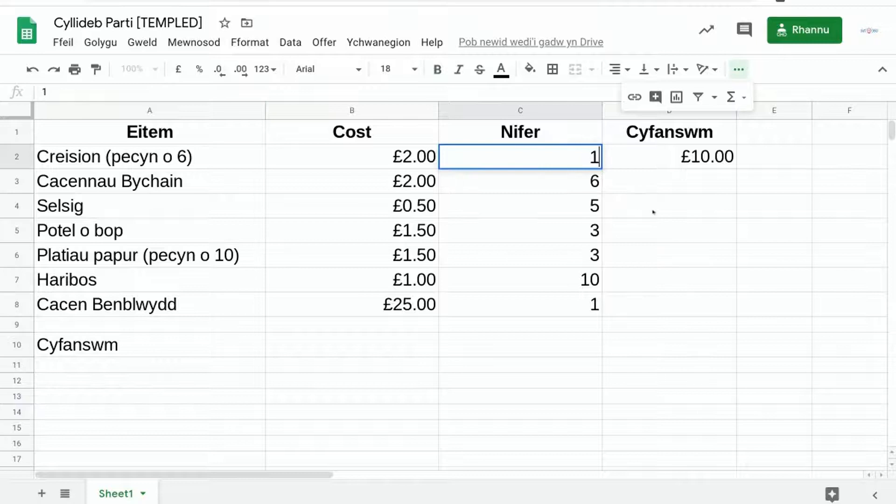
pyautogui.click(654, 209)
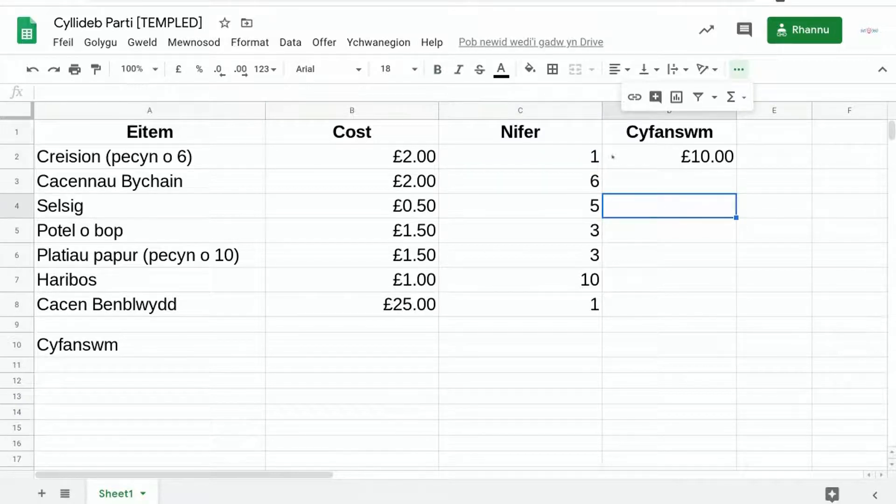
pyautogui.click(32, 70)
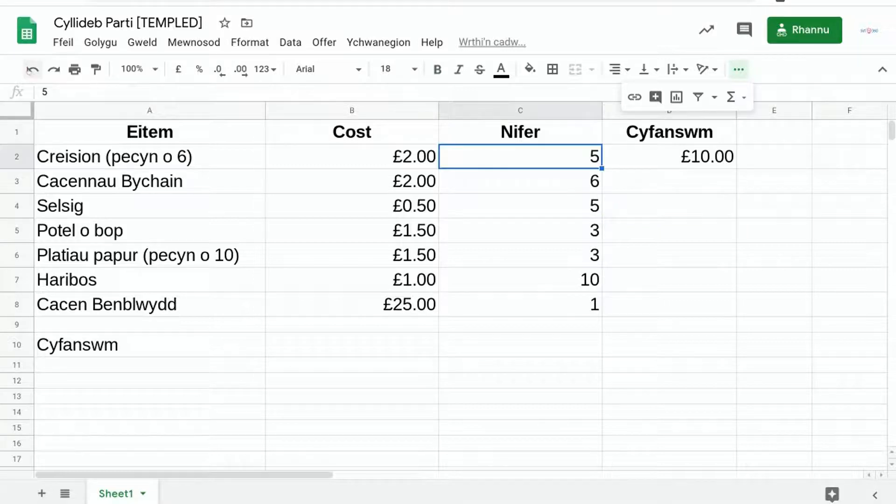
pyautogui.click(32, 70)
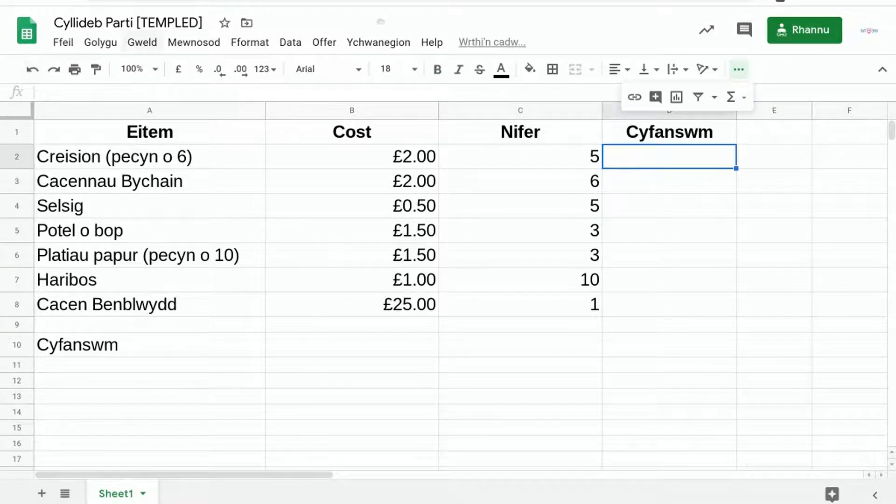
# - Enter the formula =SUM(B2*C2) in D2, using cell references to the Creision cost and quantity
pyautogui.click(729, 98)
pyautogui.click(745, 121)
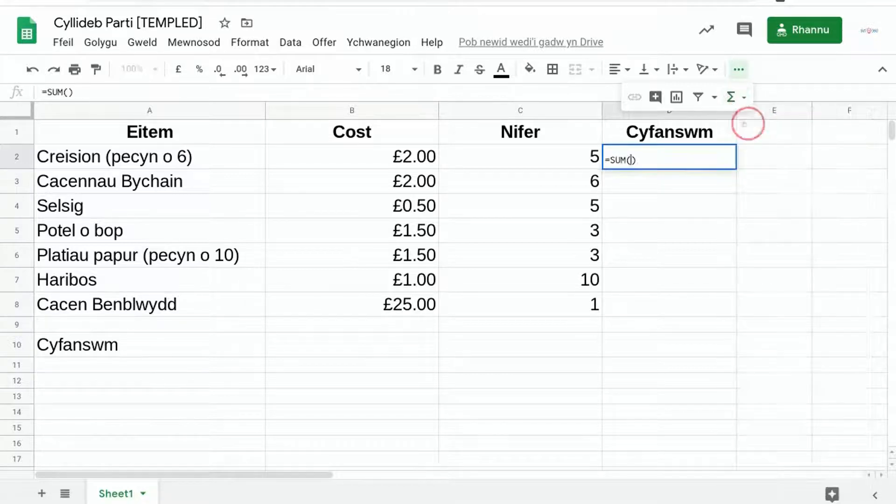
pyautogui.click(420, 156)
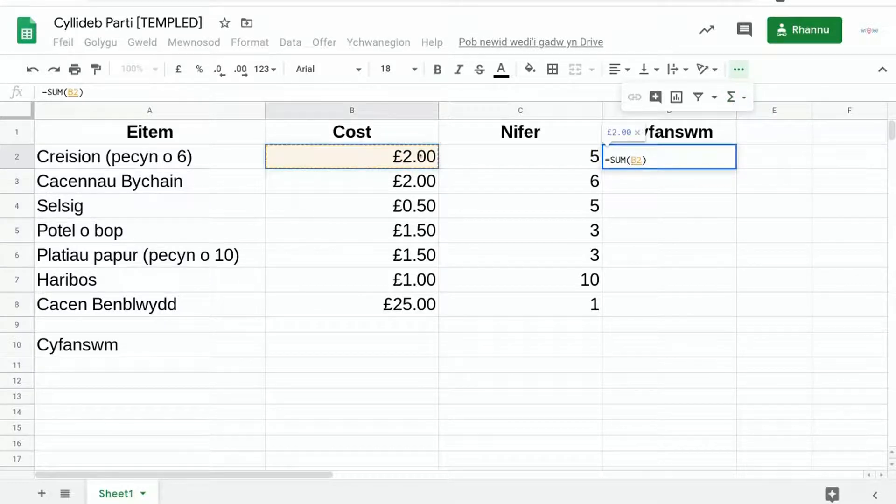
pyautogui.write('*')
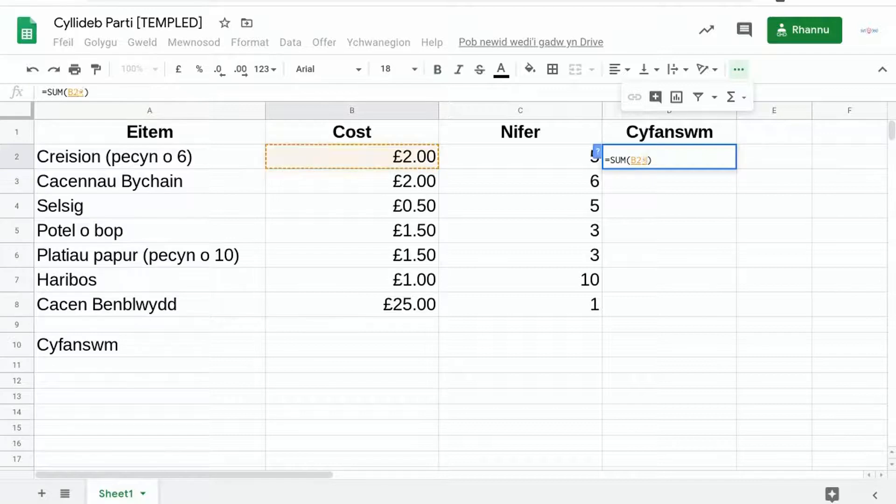
pyautogui.click(537, 156)
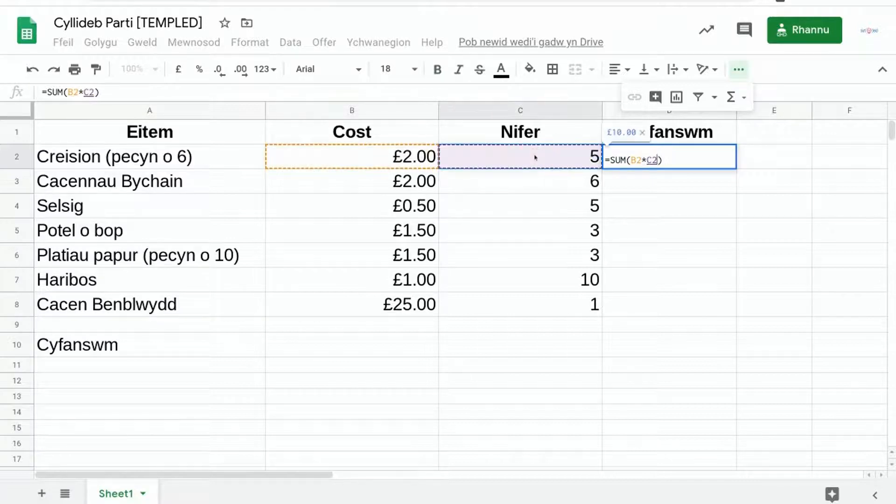
pyautogui.press('Return')
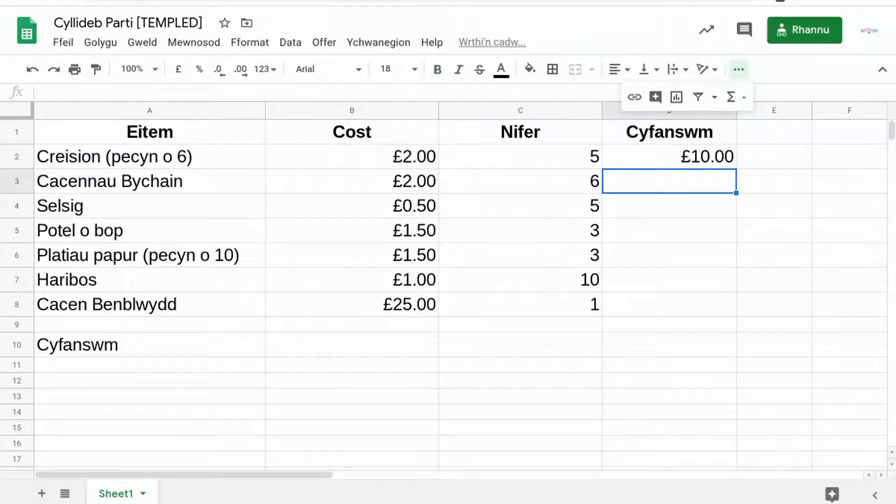
# - Try Creision quantities of 1 and 10 in C2, and set the quantity back to 5
pyautogui.click(559, 157)
pyautogui.write('1')
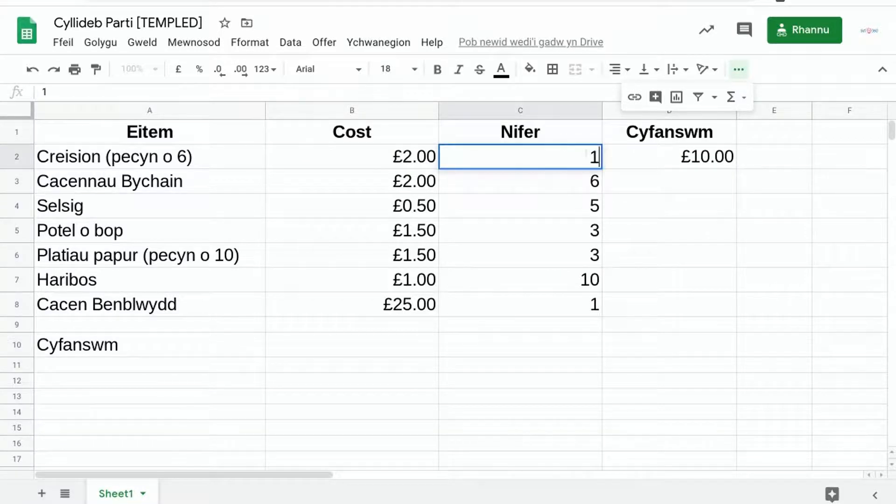
pyautogui.click(589, 182)
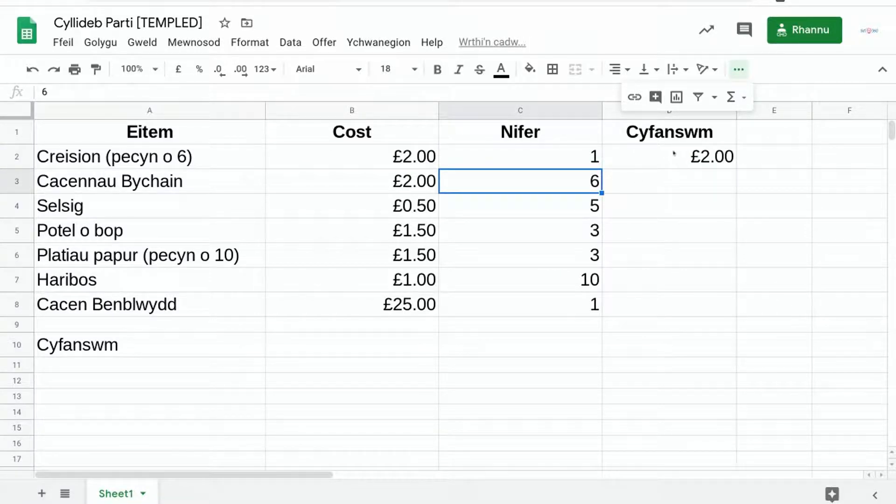
pyautogui.write('10')
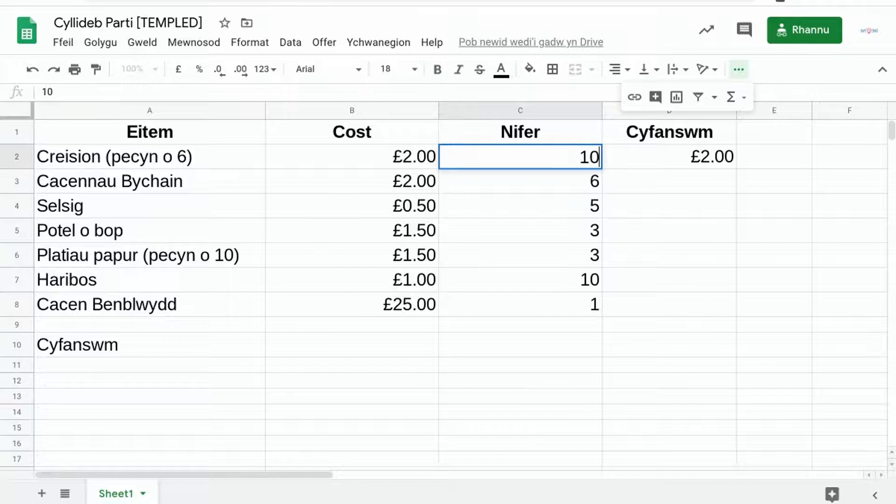
pyautogui.press('Return')
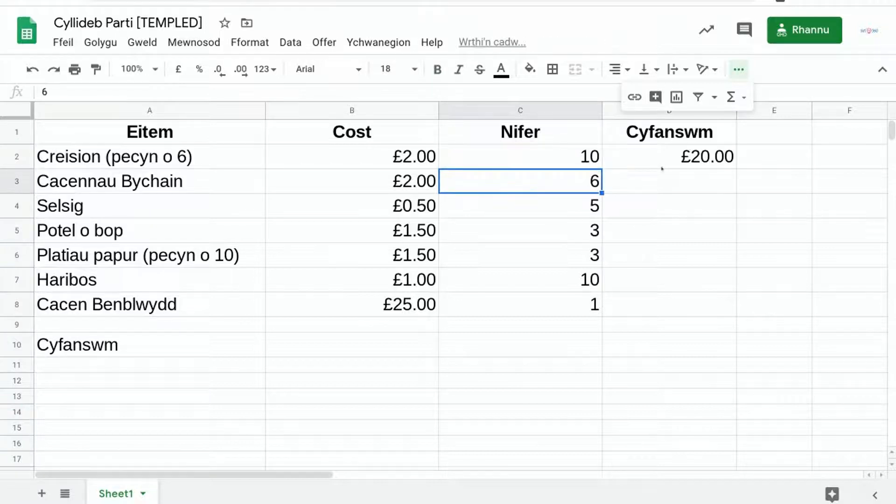
pyautogui.click(577, 156)
pyautogui.write('5')
pyautogui.click(642, 181)
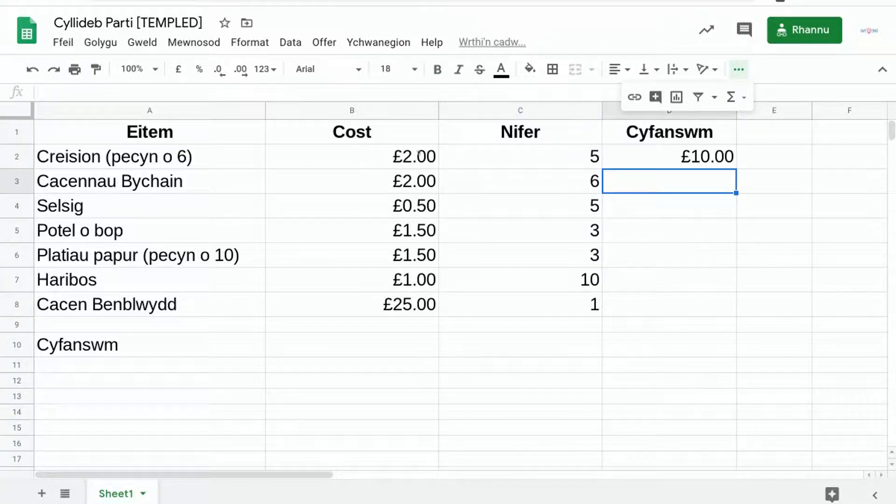
# - Try a Creision cost of 3 in B2, and undo the change
pyautogui.click(414, 156)
pyautogui.doubleClick(411, 157)
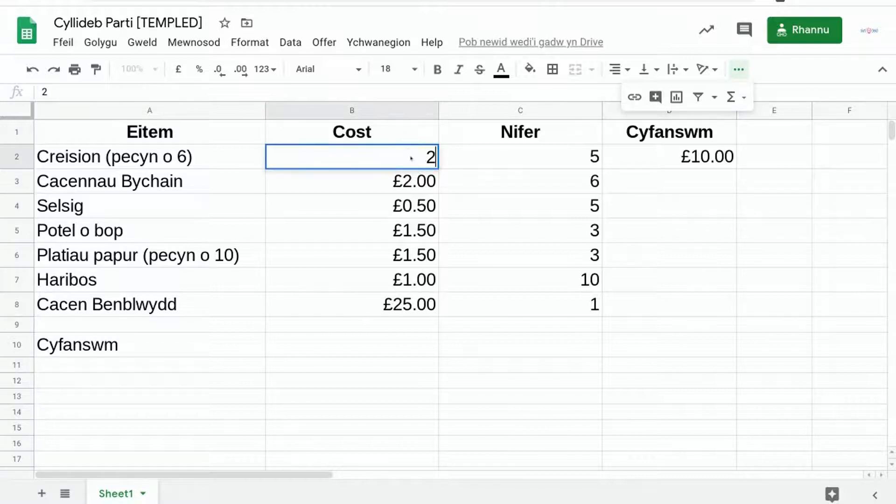
pyautogui.press('BackSpace')
pyautogui.write('3')
pyautogui.press('Return')
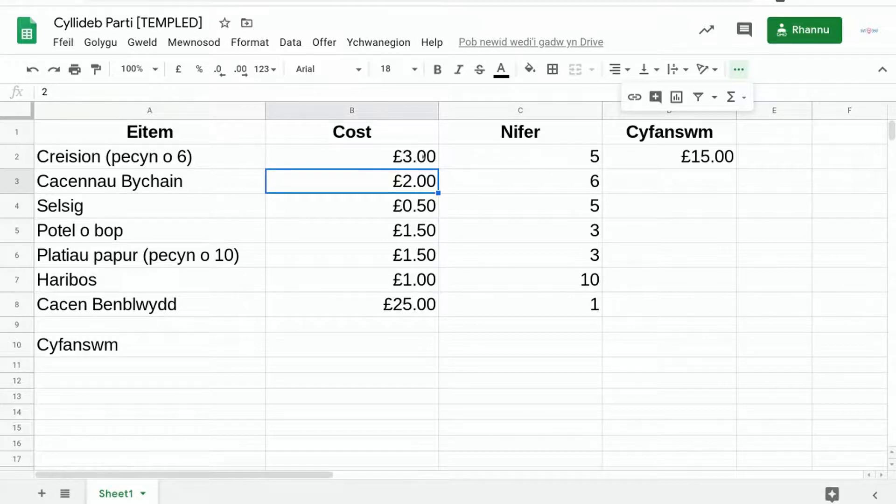
pyautogui.click(32, 69)
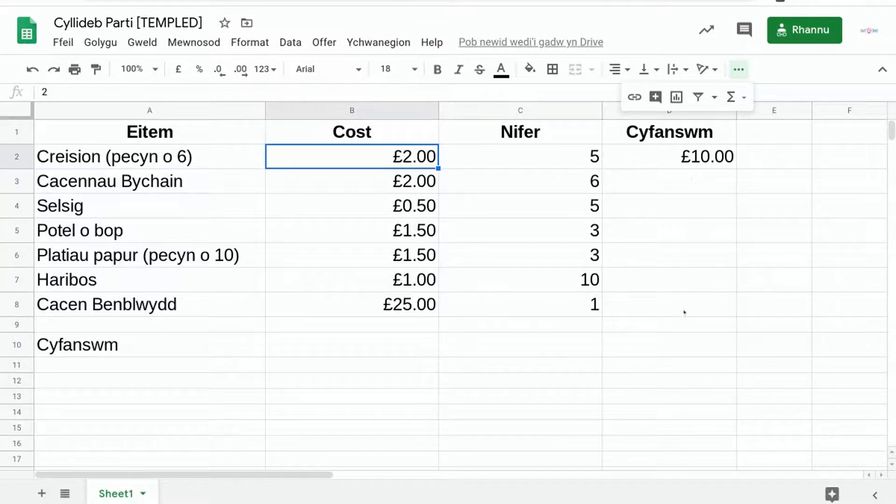
# - Fill the Creision total formula from D2 down through D8 to calculate every item's total
pyautogui.click(692, 182)
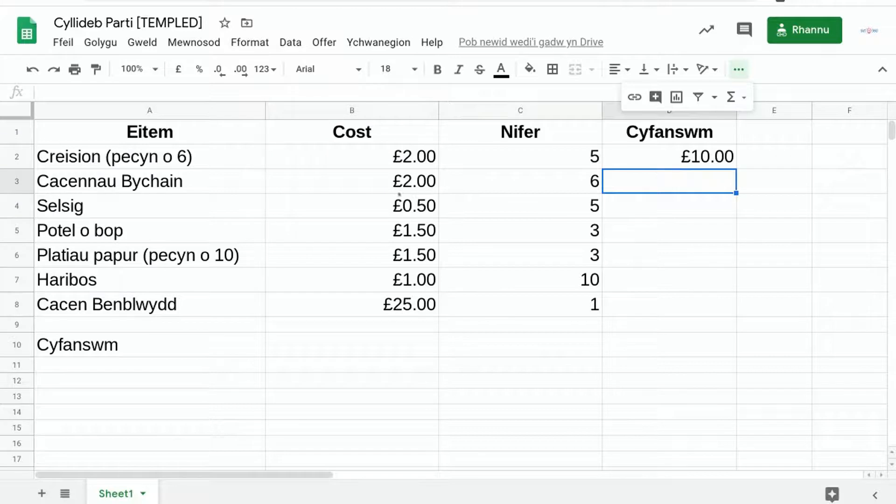
pyautogui.click(731, 98)
pyautogui.click(731, 97)
pyautogui.click(702, 156)
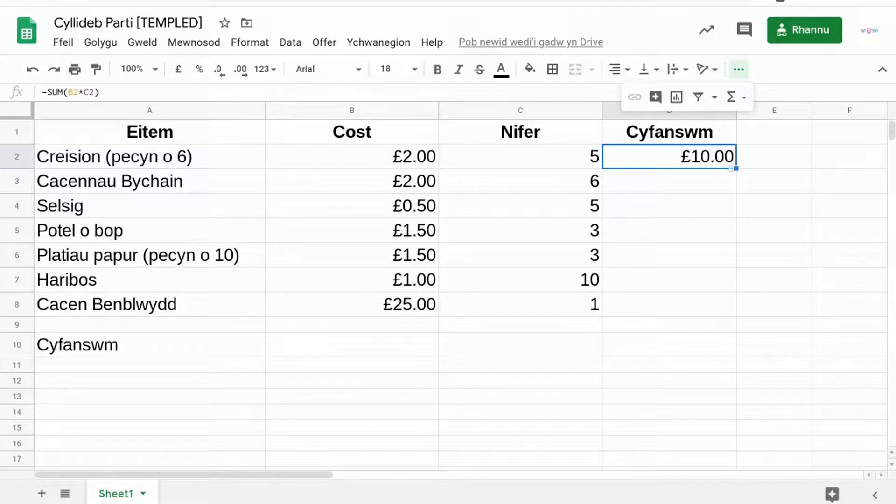
pyautogui.moveTo(735, 166); pyautogui.dragTo(727, 299)
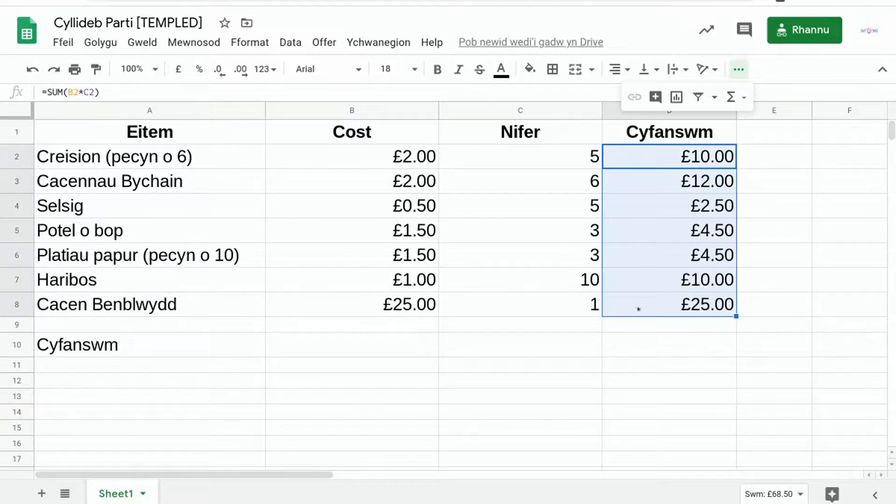
pyautogui.click(632, 329)
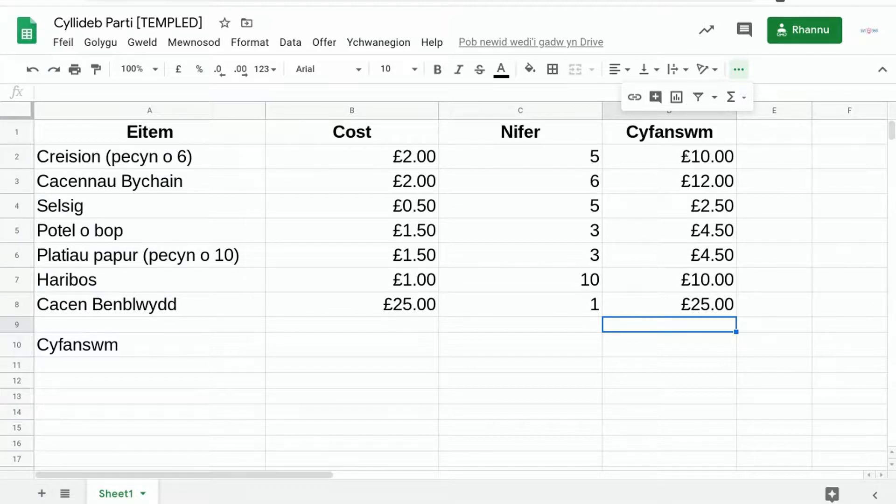
pyautogui.click(738, 70)
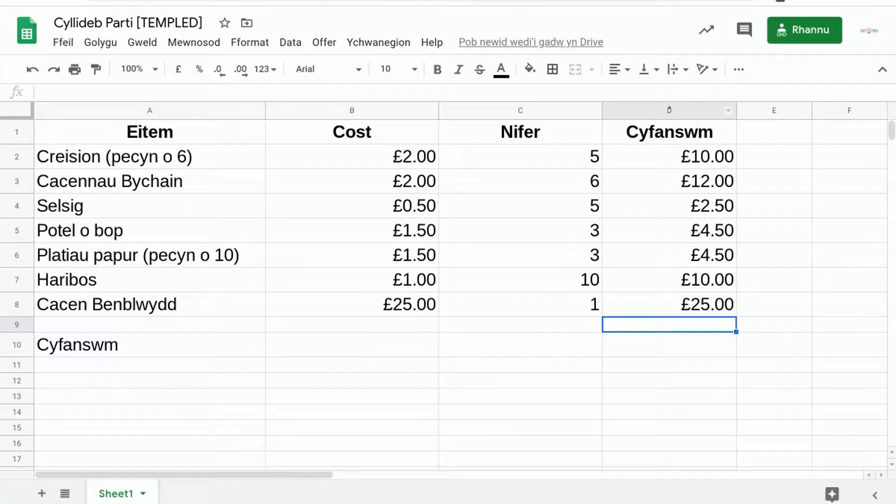
pyautogui.click(668, 114)
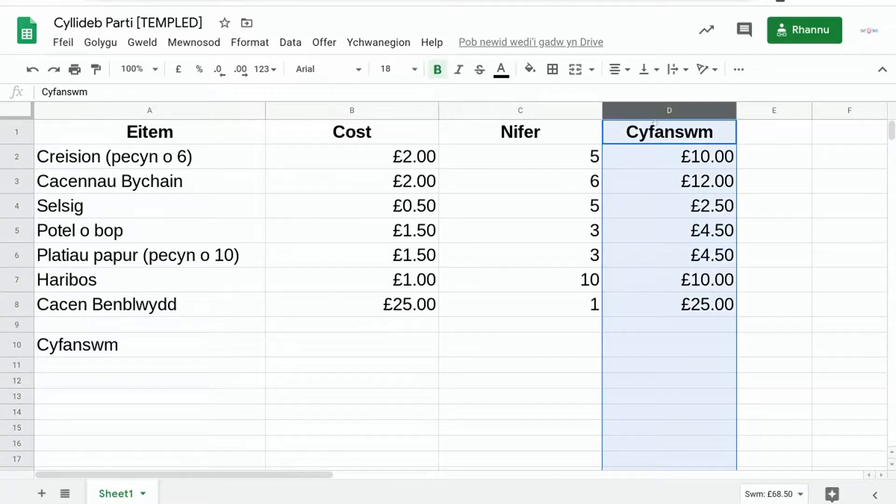
pyautogui.click(660, 328)
pyautogui.click(77, 345)
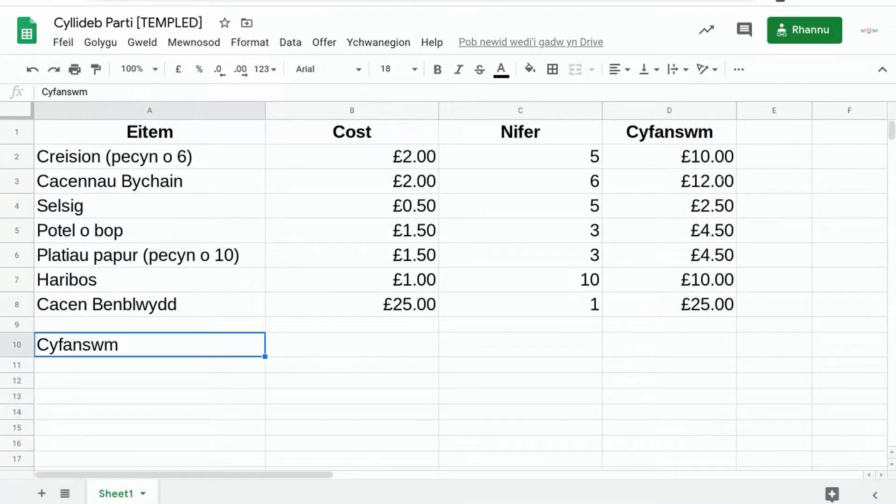
# - Calculate the overall party total in D10 with the formula =SUM(D2:D8)
pyautogui.click(697, 344)
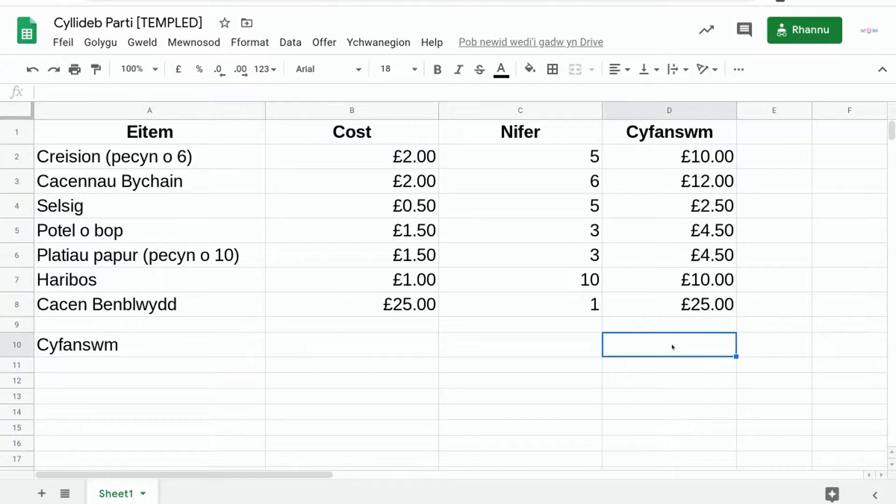
pyautogui.click(738, 69)
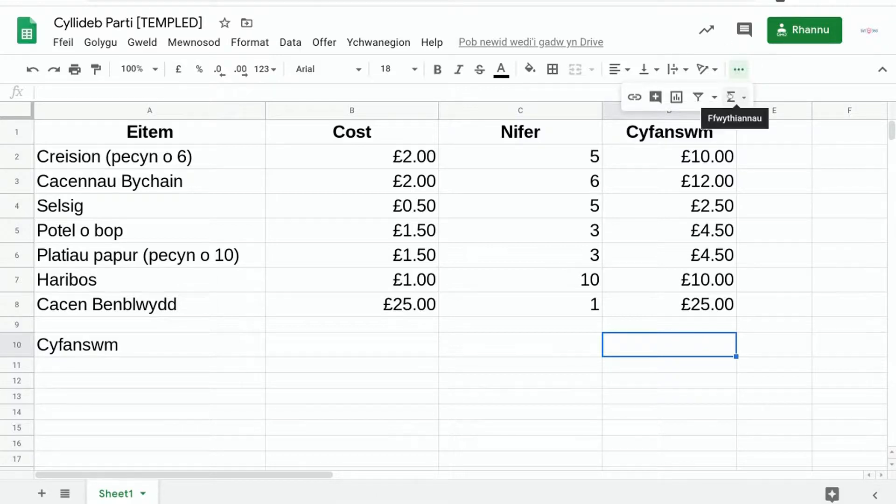
pyautogui.click(731, 98)
pyautogui.click(742, 124)
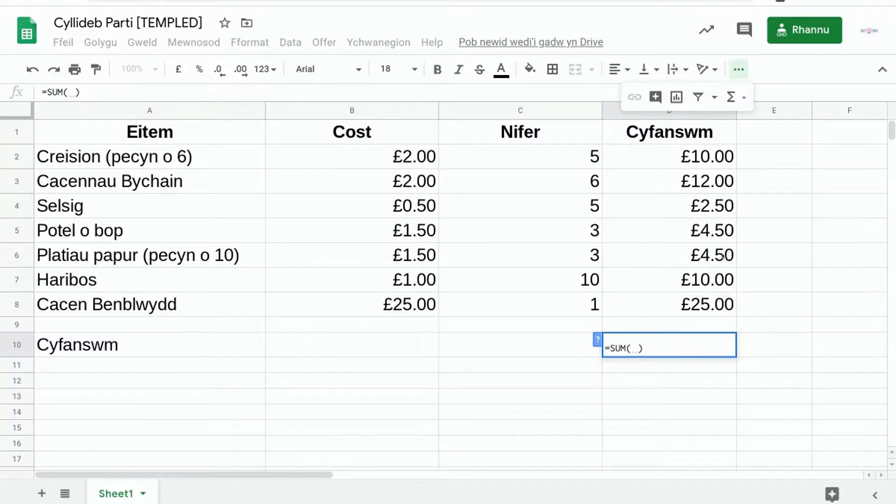
pyautogui.click(709, 156)
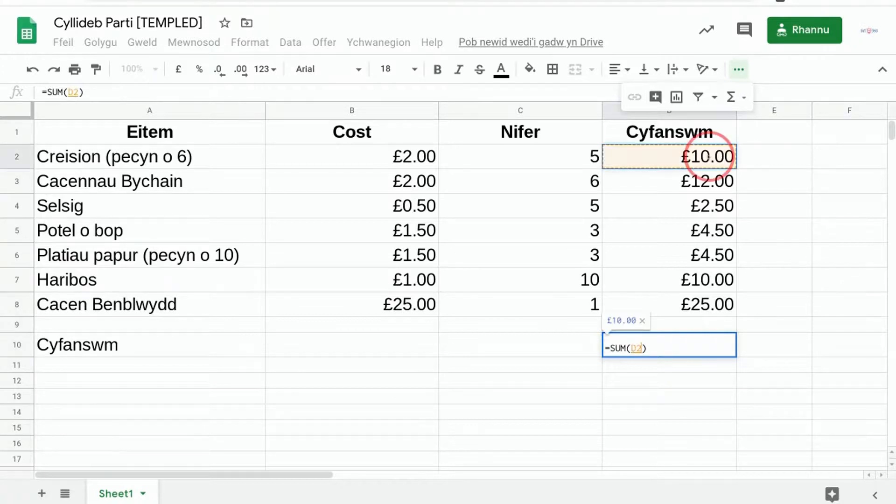
pyautogui.moveTo(709, 158); pyautogui.dragTo(708, 306)
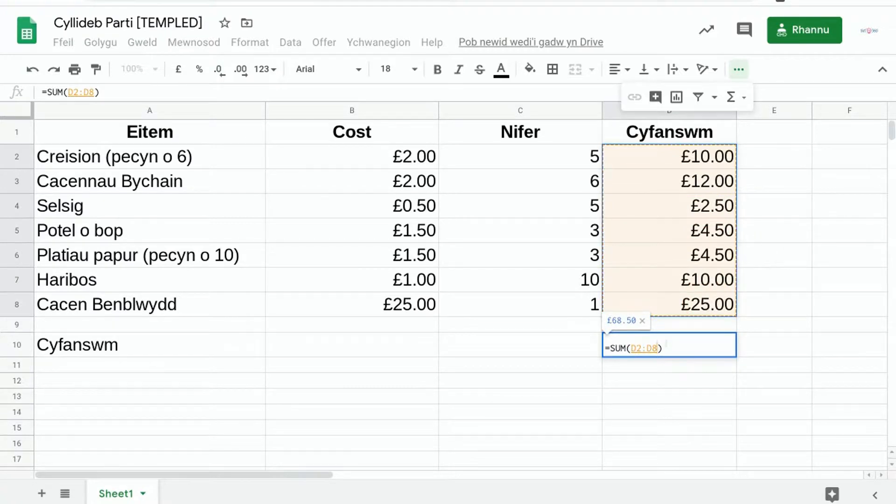
pyautogui.press('Return')
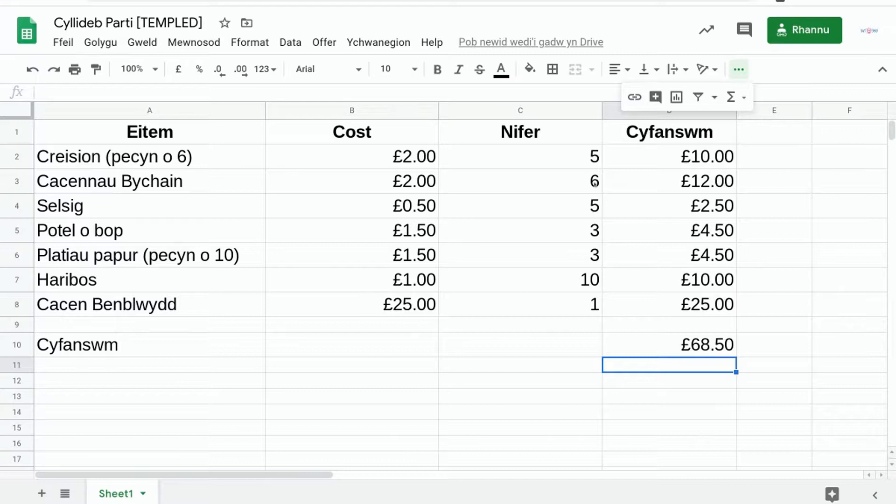
# - Set the quantities of Selsig in C4 and Creision in C2 to 10 each
pyautogui.click(590, 208)
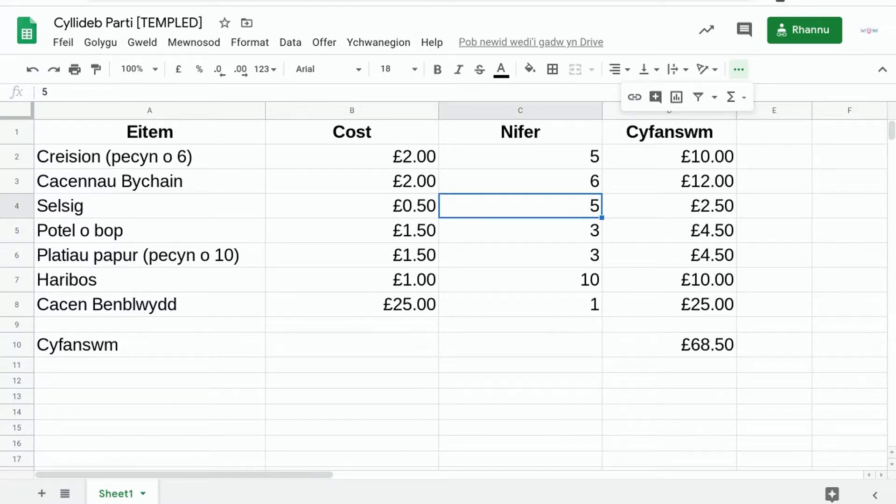
pyautogui.write('10')
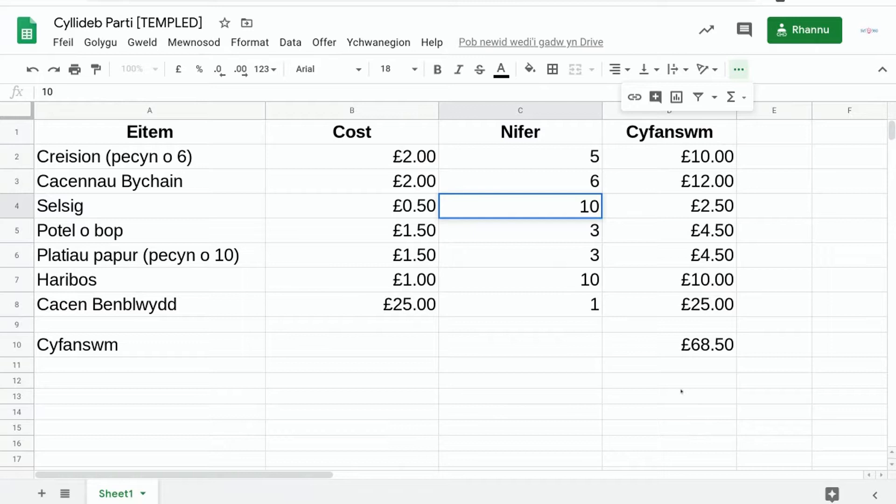
pyautogui.press('Return')
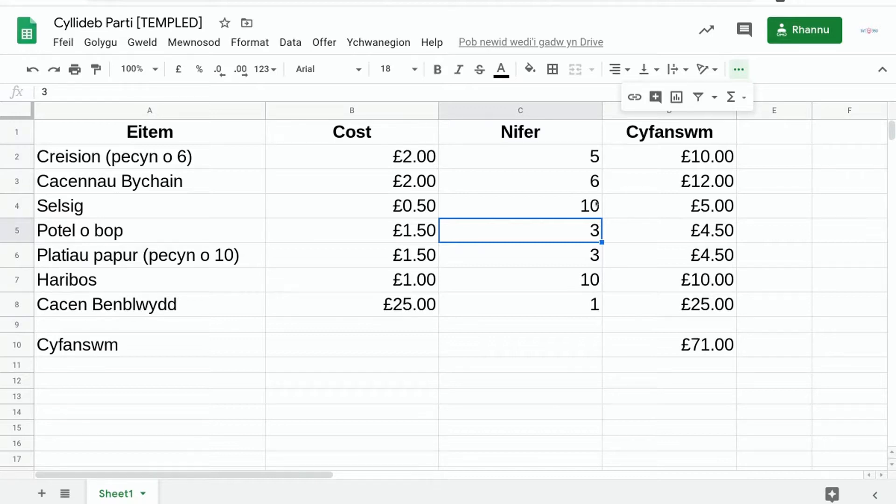
pyautogui.click(590, 156)
pyautogui.write('10')
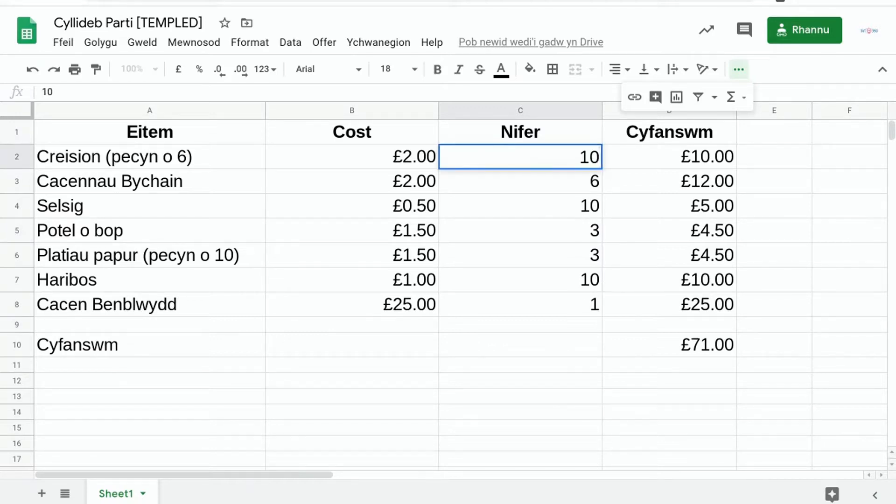
pyautogui.press('Return')
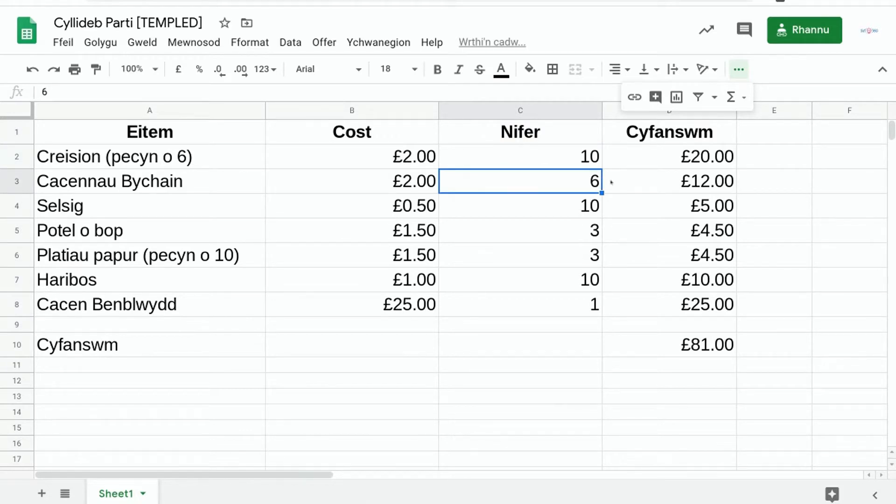
# - Set the Cacennau Bychain quantity in C3 to 9 and the Potel o bop quantity in C5 to 6
pyautogui.write('9')
pyautogui.press('Return')
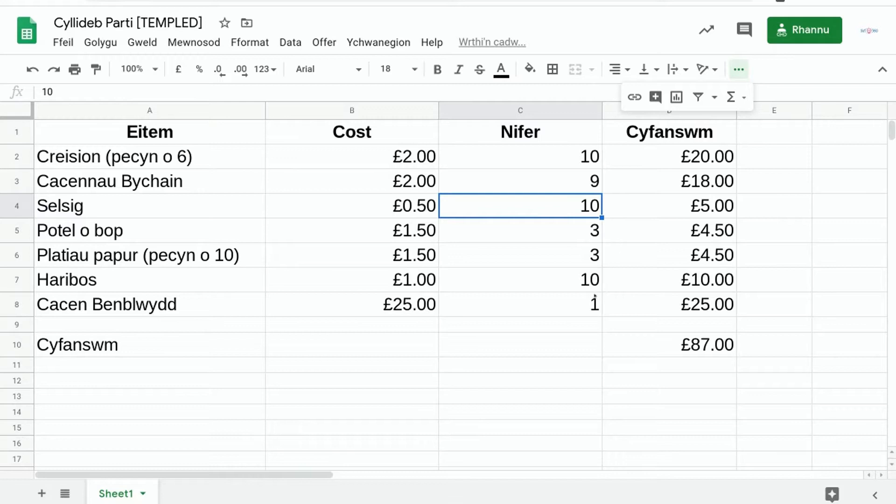
pyautogui.click(591, 235)
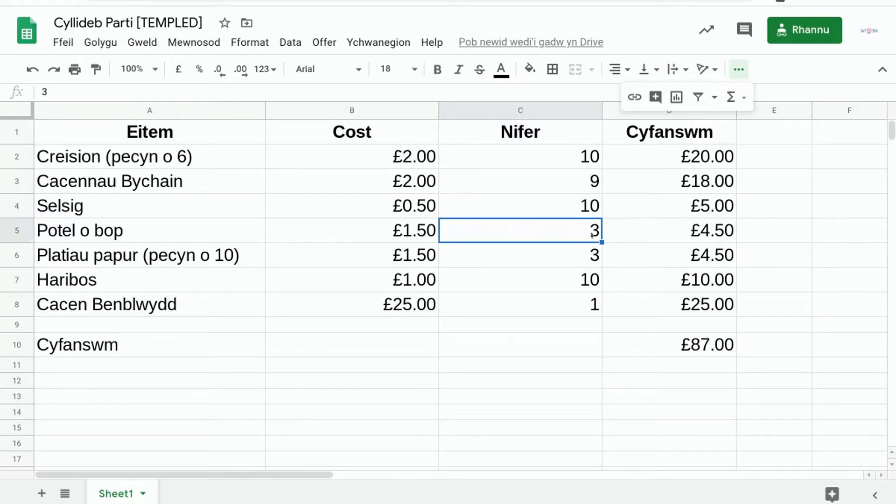
pyautogui.write('6')
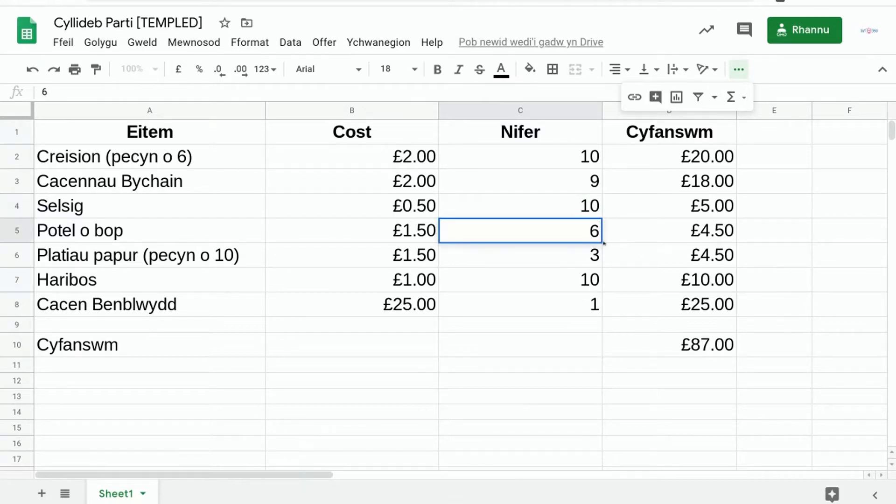
pyautogui.click(587, 364)
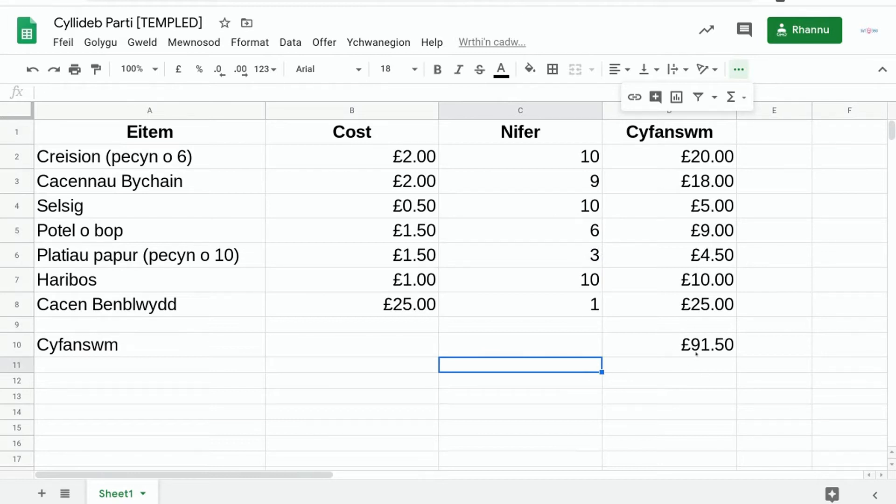